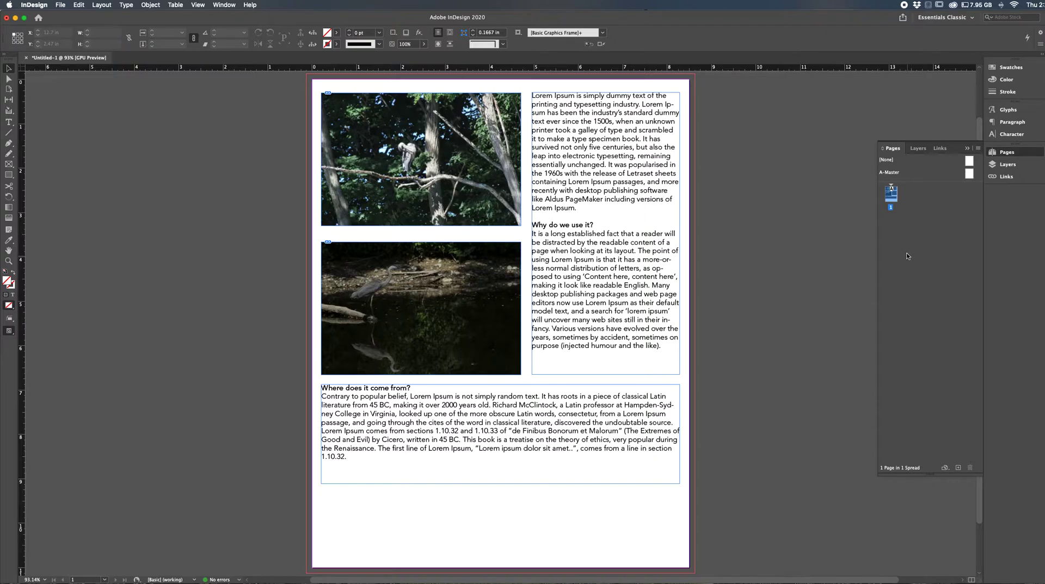
Try moving the lower heron photo and both text frames on page 1, and undo the moves
{"action": "double_click", "coordinate": [891, 195]}
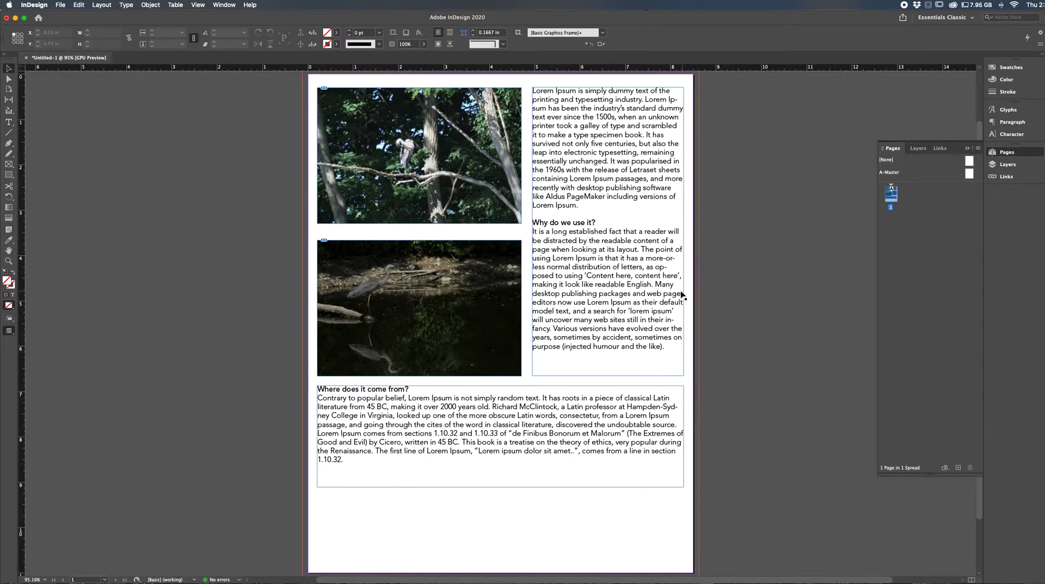
{"action": "double_click", "coordinate": [574, 426]}
{"action": "double_click", "coordinate": [573, 426]}
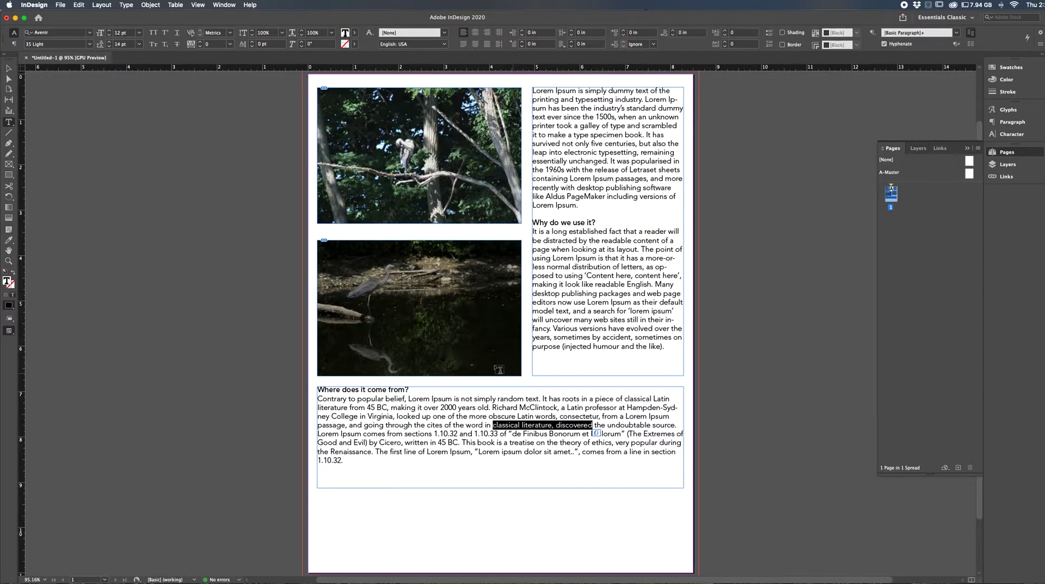
{"action": "left_click", "coordinate": [9, 68]}
{"action": "left_click_drag", "start_coordinate": [341, 267], "coordinate": [446, 336]}
{"action": "left_click_drag", "start_coordinate": [380, 392], "coordinate": [367, 472]}
{"action": "left_click", "coordinate": [563, 222]}
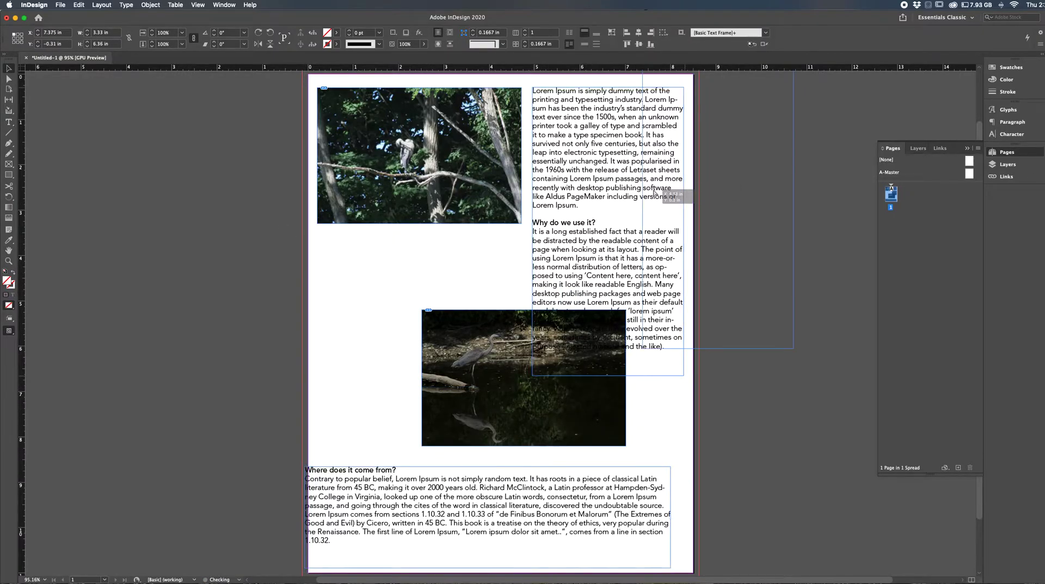
{"action": "key", "text": "super+z"}
{"action": "key", "text": "super+z"}
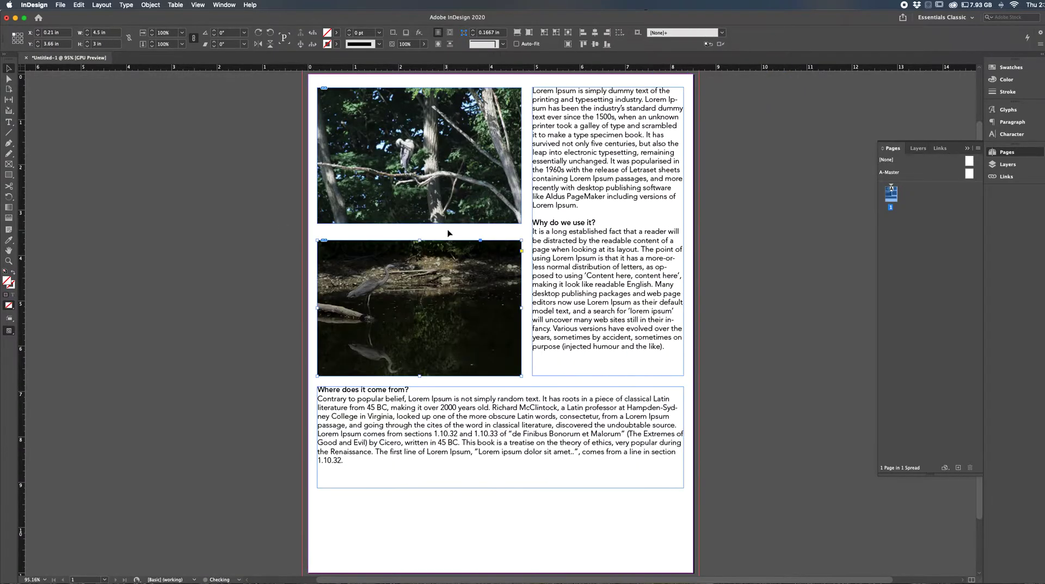
On A-Master, add vertical guides at 0.25 in and 8.25 in and horizontal guides at 0.25 in and about 10.73 in
{"action": "double_click", "coordinate": [966, 174]}
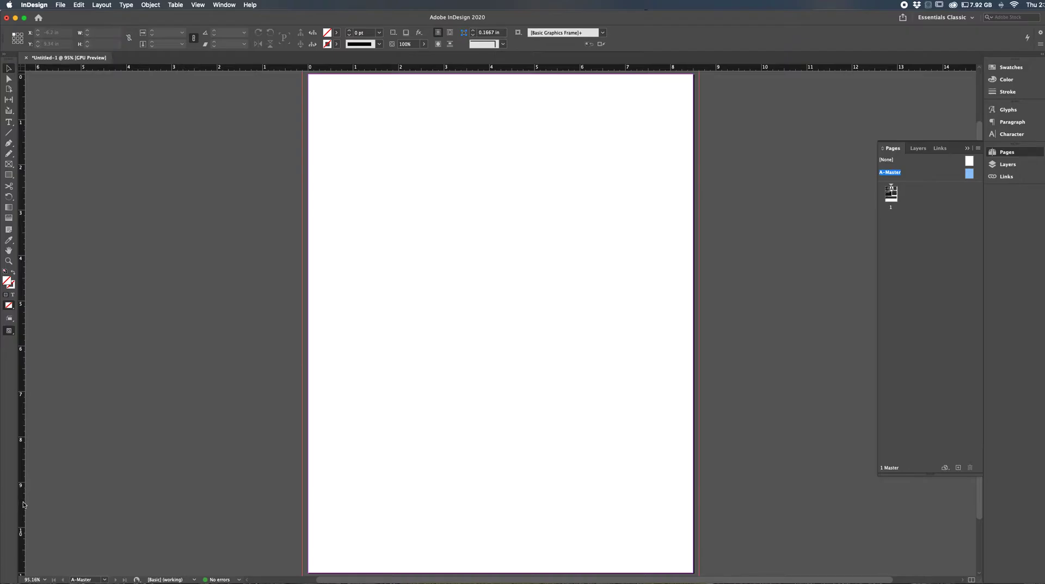
{"action": "left_click_drag", "start_coordinate": [23, 505], "coordinate": [319, 472]}
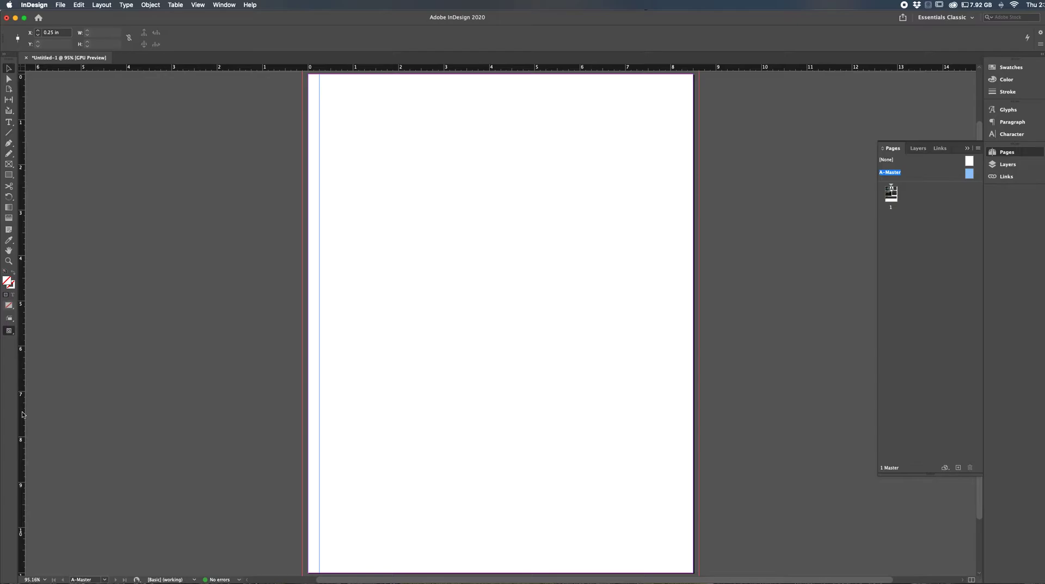
{"action": "left_click_drag", "start_coordinate": [22, 415], "coordinate": [681, 436]}
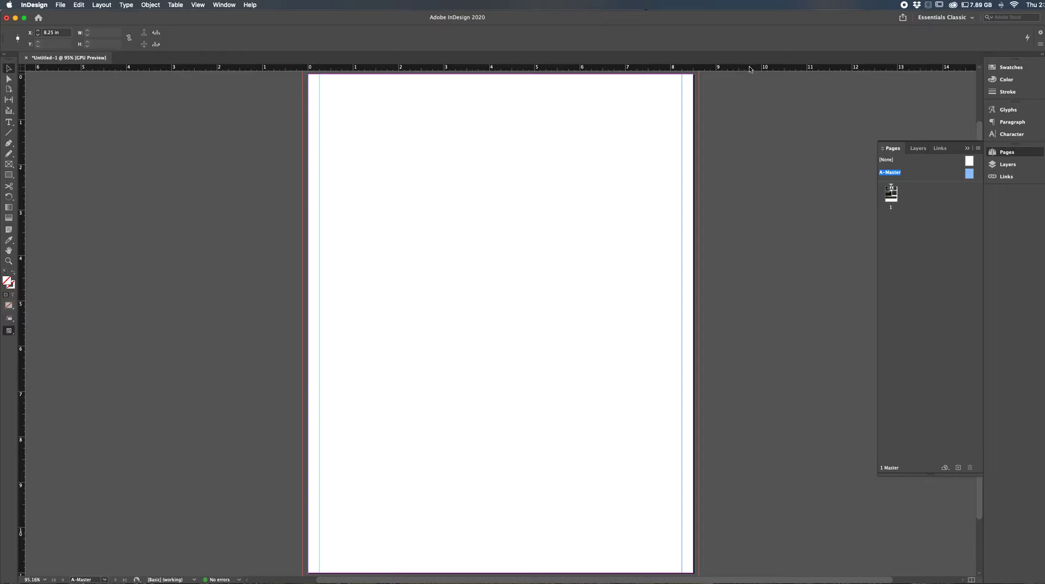
{"action": "left_click_drag", "start_coordinate": [751, 69], "coordinate": [719, 561]}
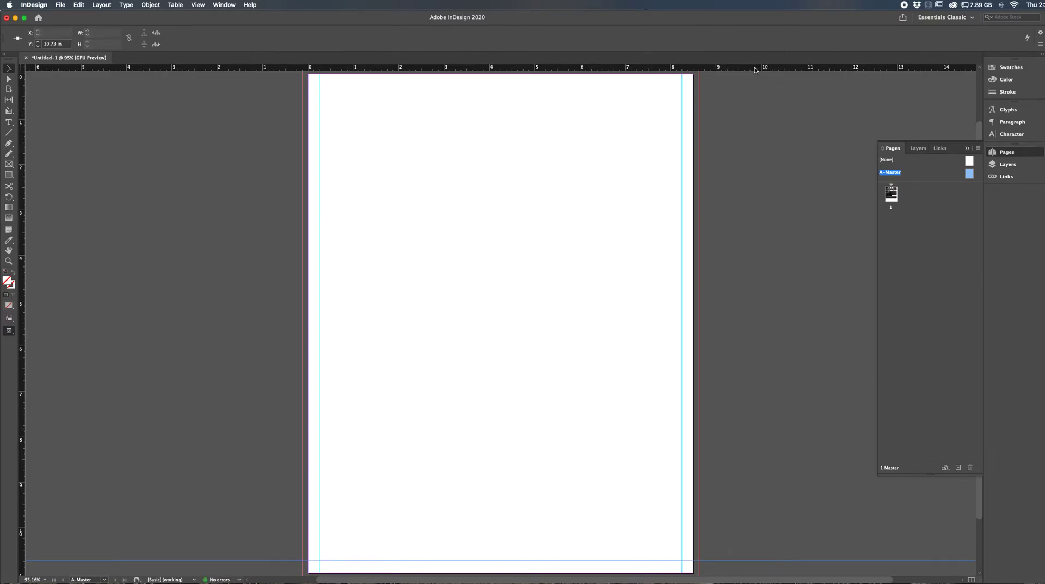
{"action": "left_click_drag", "start_coordinate": [754, 67], "coordinate": [751, 86]}
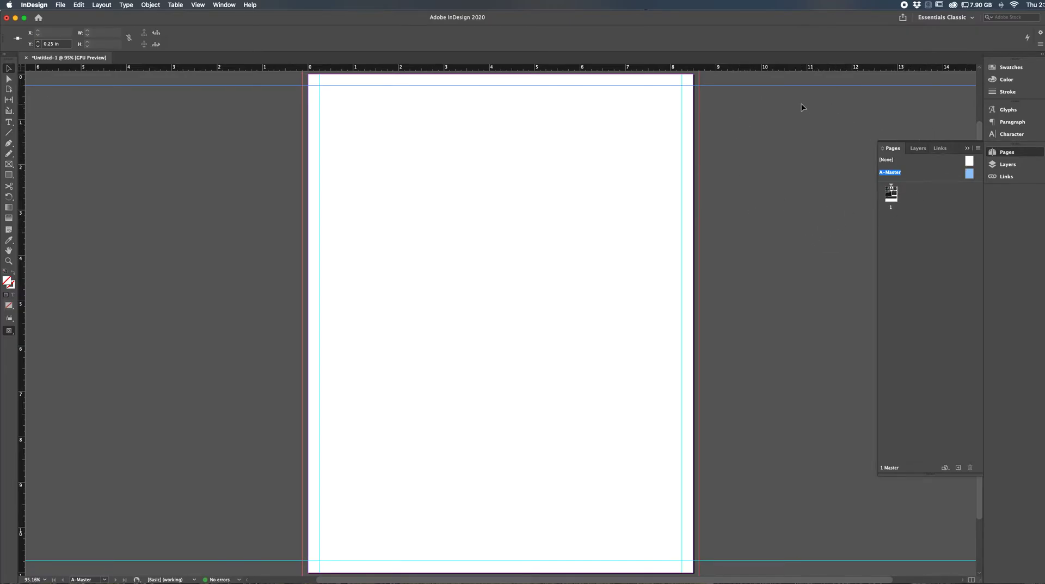
{"action": "left_click", "coordinate": [722, 100]}
Try moving both vertical guides inward on A-Master, and undo the moves
{"action": "left_click", "coordinate": [682, 224]}
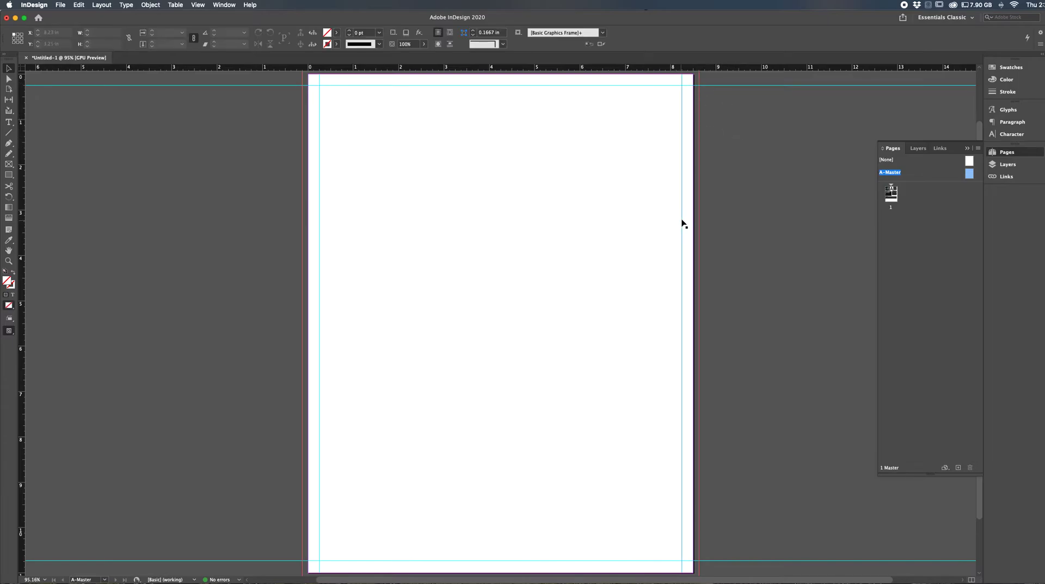
{"action": "left_click_drag", "start_coordinate": [683, 233], "coordinate": [604, 239]}
{"action": "left_click", "coordinate": [320, 371]}
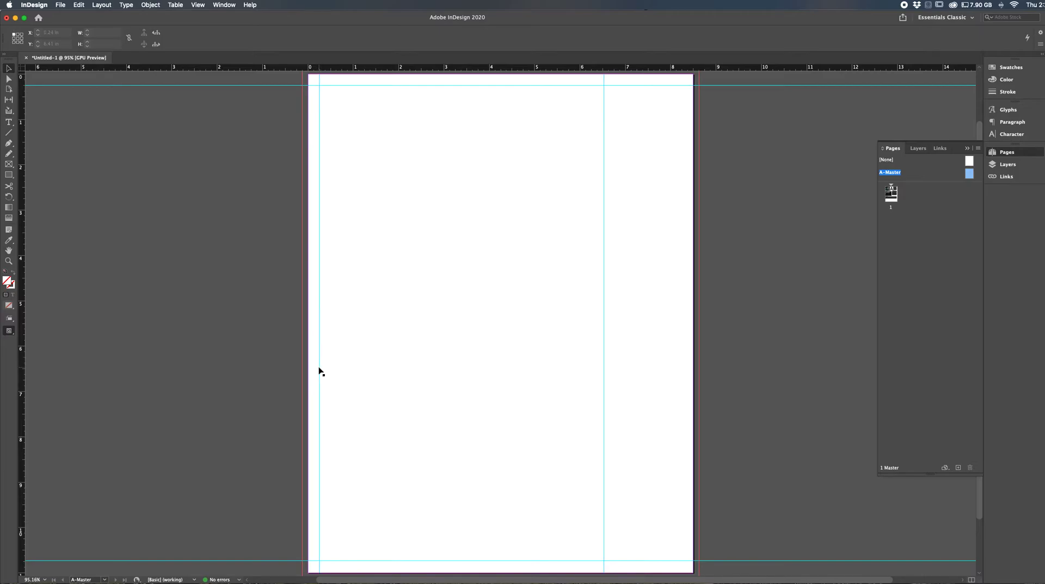
{"action": "left_click_drag", "start_coordinate": [321, 372], "coordinate": [403, 371]}
{"action": "key", "text": "super+z"}
{"action": "key", "text": "super+z"}
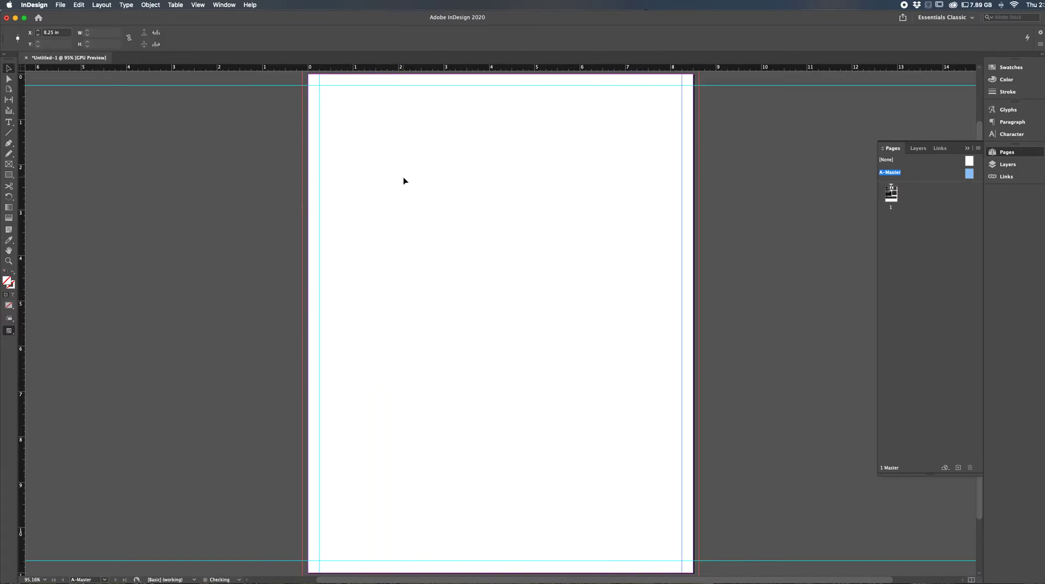
{"action": "left_click", "coordinate": [238, 407]}
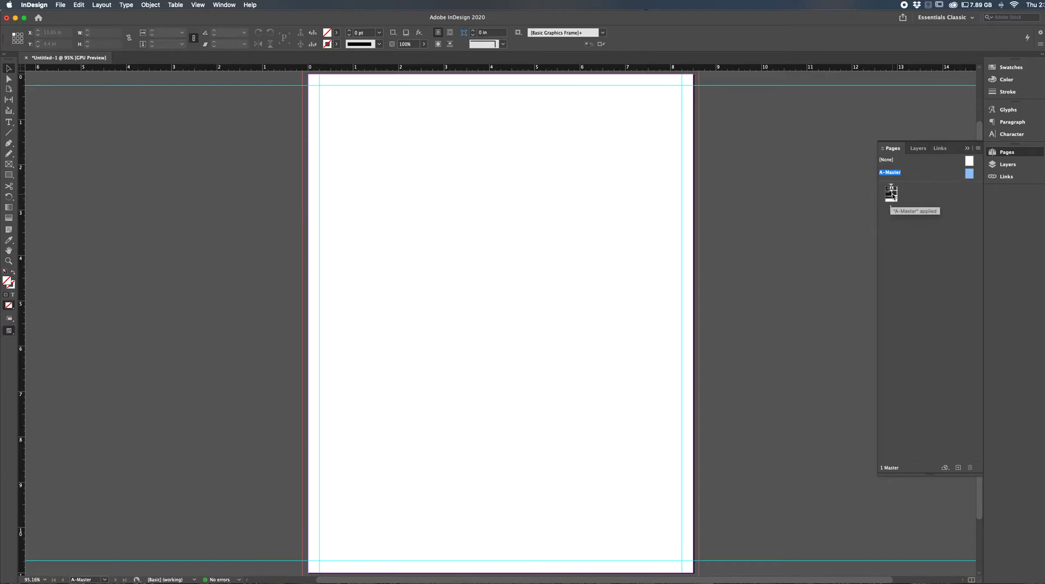
Open page 1 and try selecting the master guides there, undoing the move of the lower text frame
{"action": "double_click", "coordinate": [891, 196]}
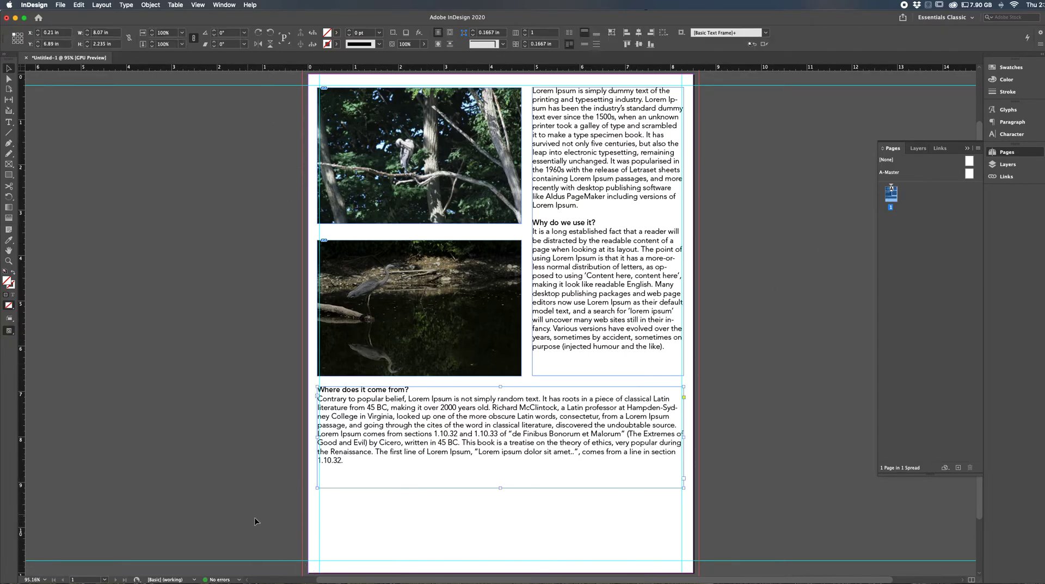
{"action": "scroll", "coordinate": [243, 539], "scroll_direction": "down", "scroll_amount": 1}
{"action": "left_click_drag", "start_coordinate": [269, 545], "coordinate": [338, 514]}
{"action": "left_click_drag", "start_coordinate": [274, 484], "coordinate": [329, 527]}
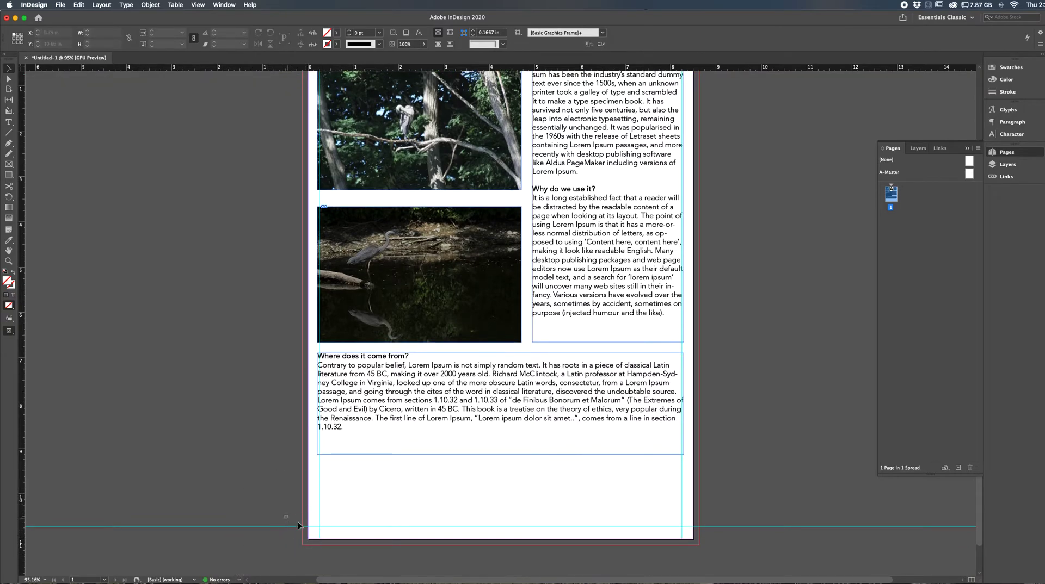
{"action": "left_click_drag", "start_coordinate": [255, 389], "coordinate": [497, 463]}
{"action": "left_click_drag", "start_coordinate": [368, 406], "coordinate": [389, 471]}
{"action": "key", "text": "super+z"}
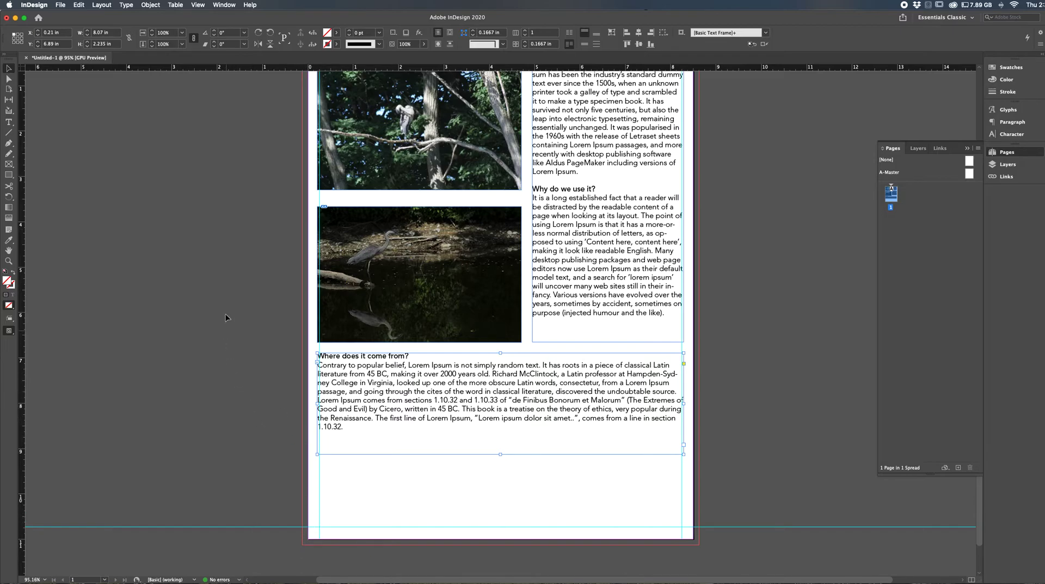
Align both photos and the lower text frame to the left guide, and the tall text column to the top and right guides
{"action": "scroll", "coordinate": [225, 322], "scroll_direction": "up", "scroll_amount": 3}
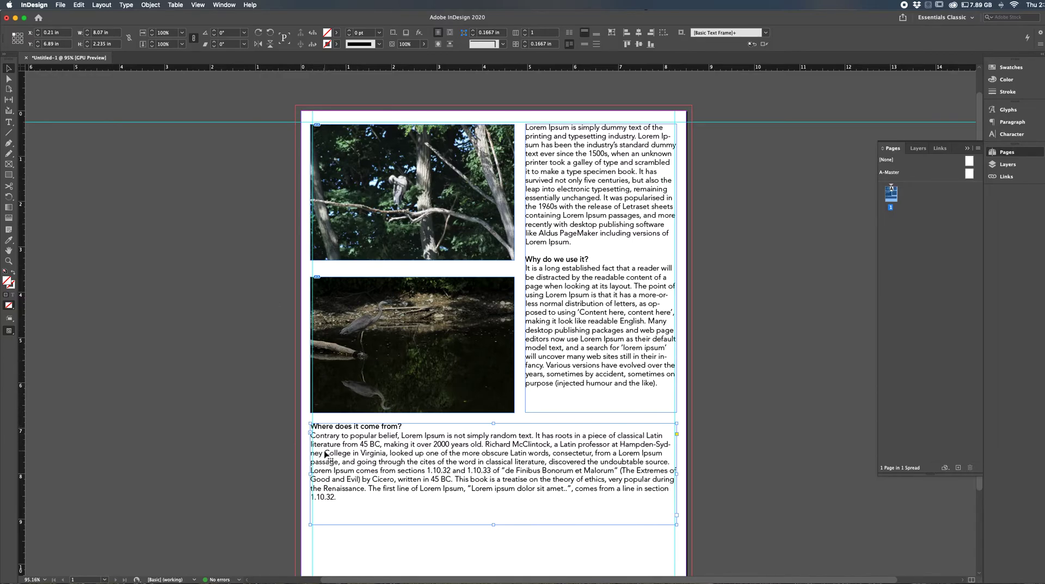
{"action": "left_click_drag", "start_coordinate": [325, 455], "coordinate": [327, 460]}
{"action": "left_click_drag", "start_coordinate": [326, 320], "coordinate": [328, 317]}
{"action": "left_click_drag", "start_coordinate": [339, 172], "coordinate": [340, 175]}
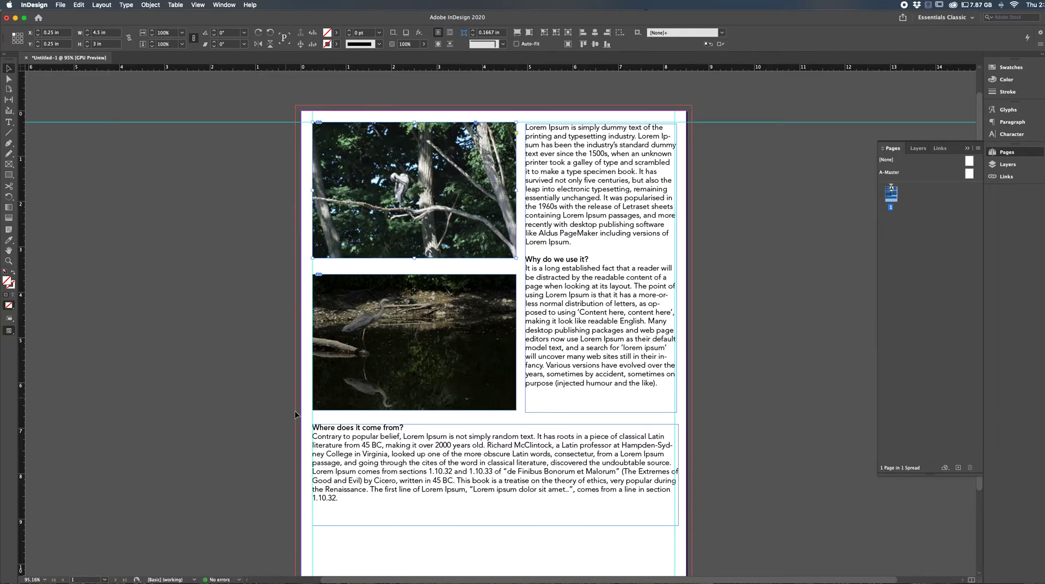
{"action": "left_click_drag", "start_coordinate": [604, 182], "coordinate": [602, 179]}
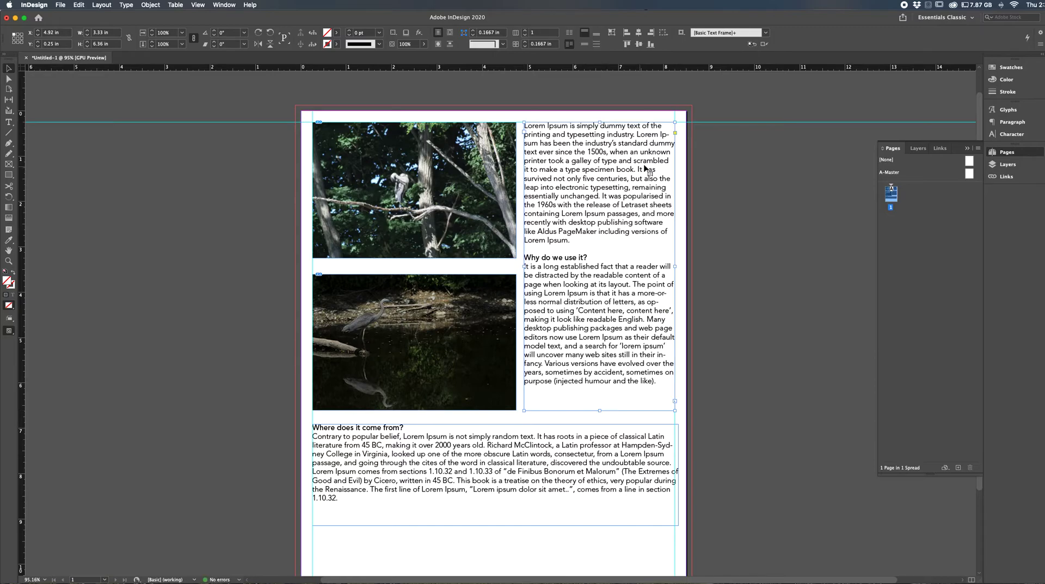
{"action": "left_click", "coordinate": [747, 157]}
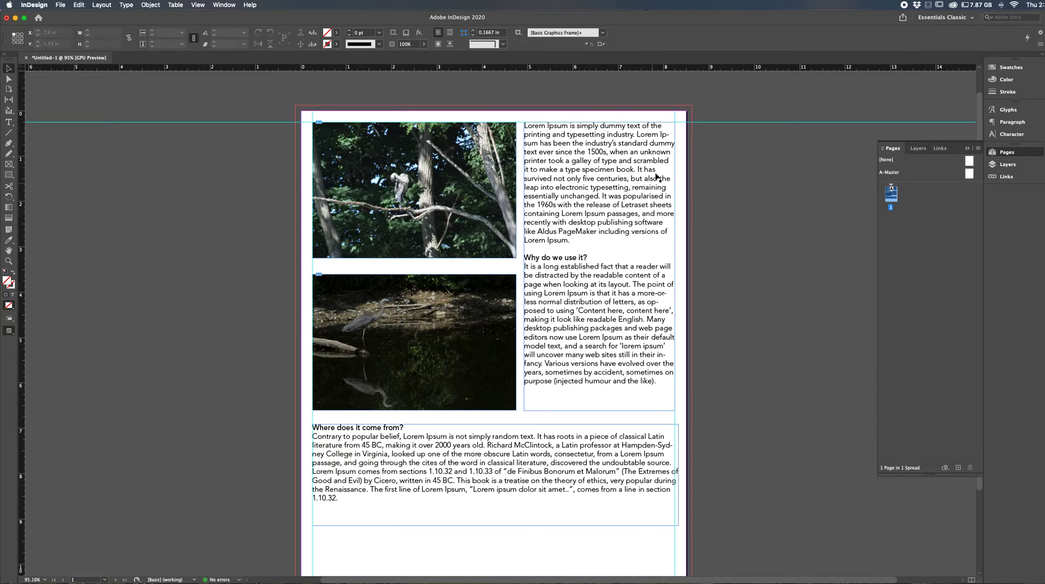
Place IMG_0263.JPG on A-Master against the top guide near the page's centre, about 1.49 in wide and 1.99 in high
{"action": "double_click", "coordinate": [969, 174]}
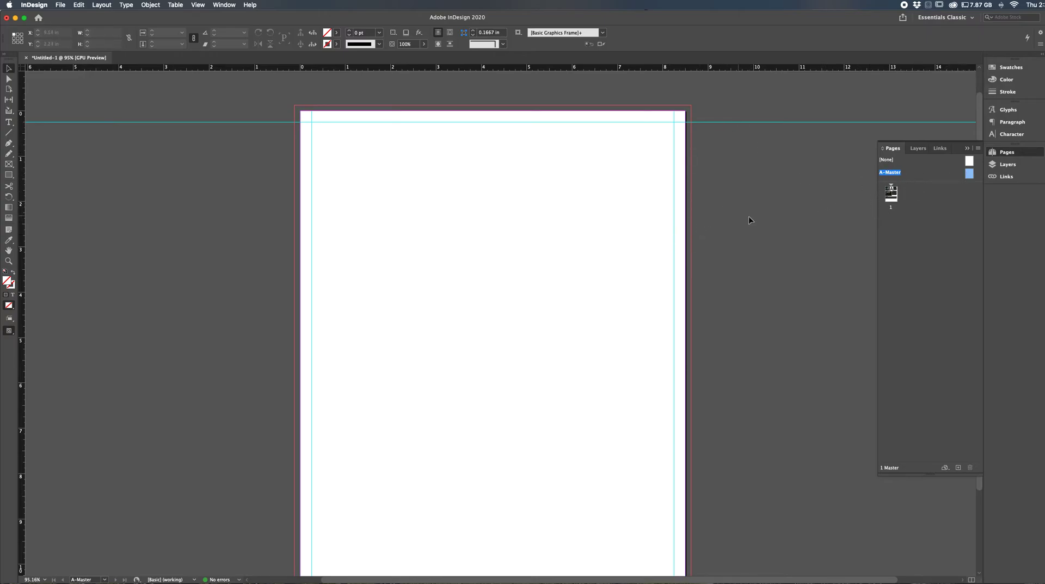
{"action": "left_click_drag", "start_coordinate": [735, 289], "coordinate": [733, 243]}
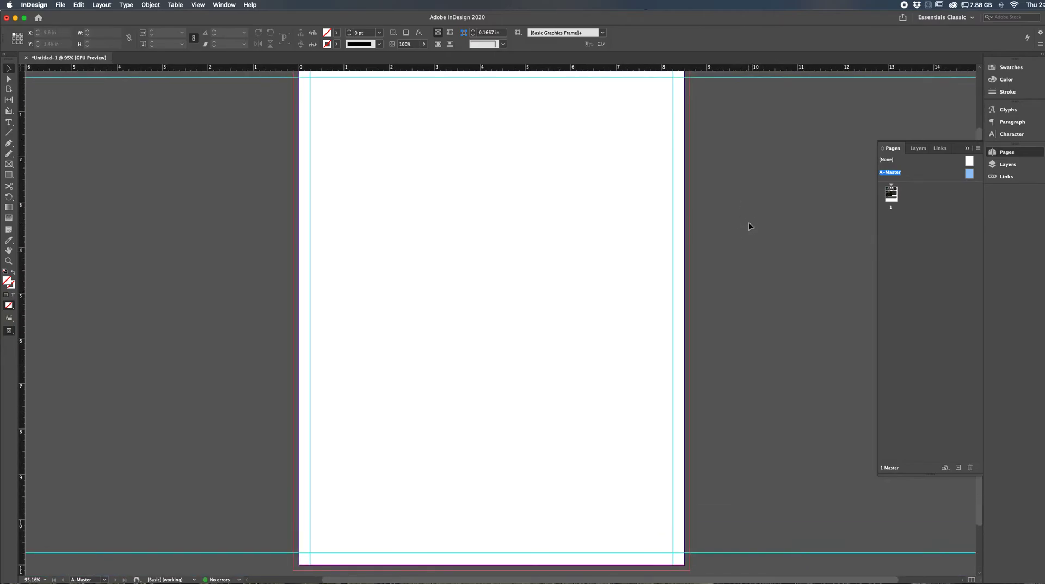
{"action": "double_click", "coordinate": [894, 200]}
{"action": "double_click", "coordinate": [970, 174]}
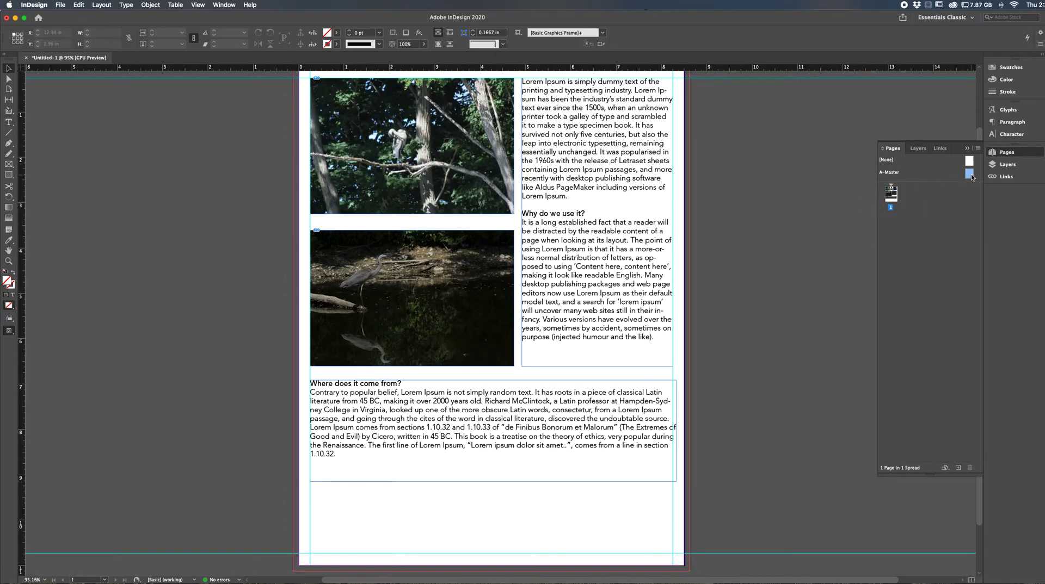
{"action": "scroll", "coordinate": [817, 212], "scroll_direction": "up", "scroll_amount": 2}
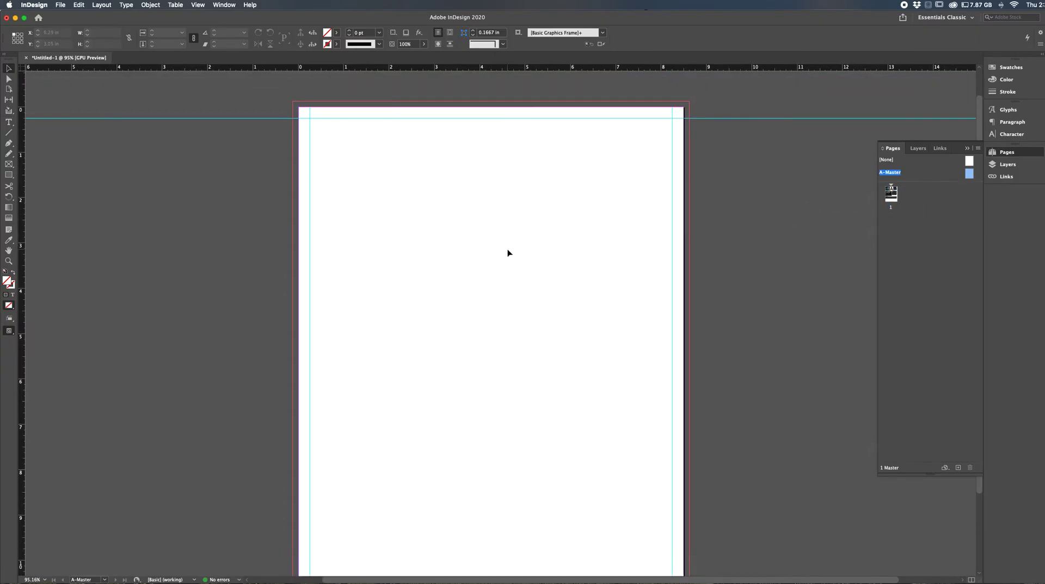
{"action": "left_click", "coordinate": [63, 8]}
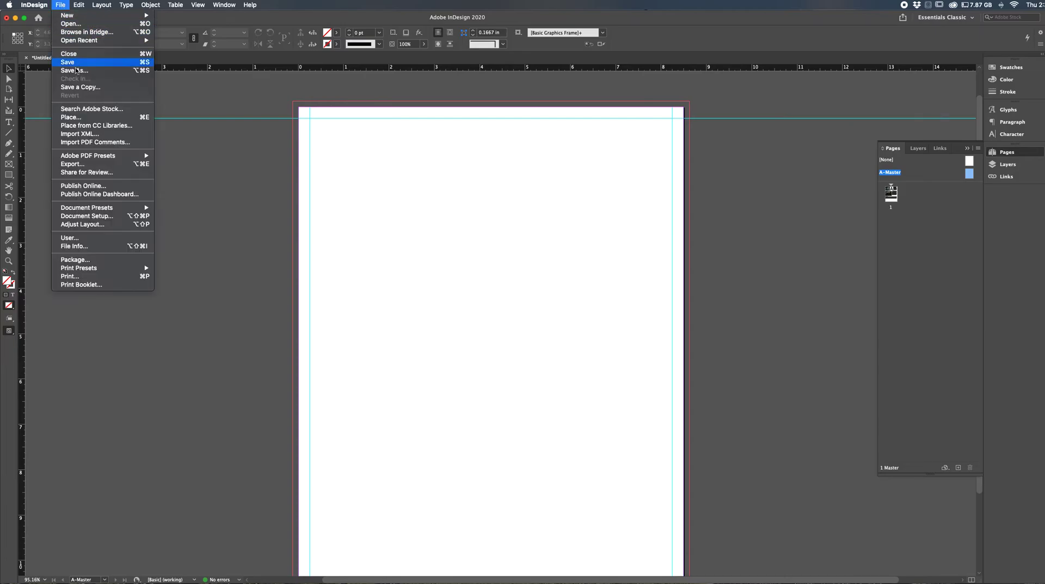
{"action": "left_click", "coordinate": [79, 115]}
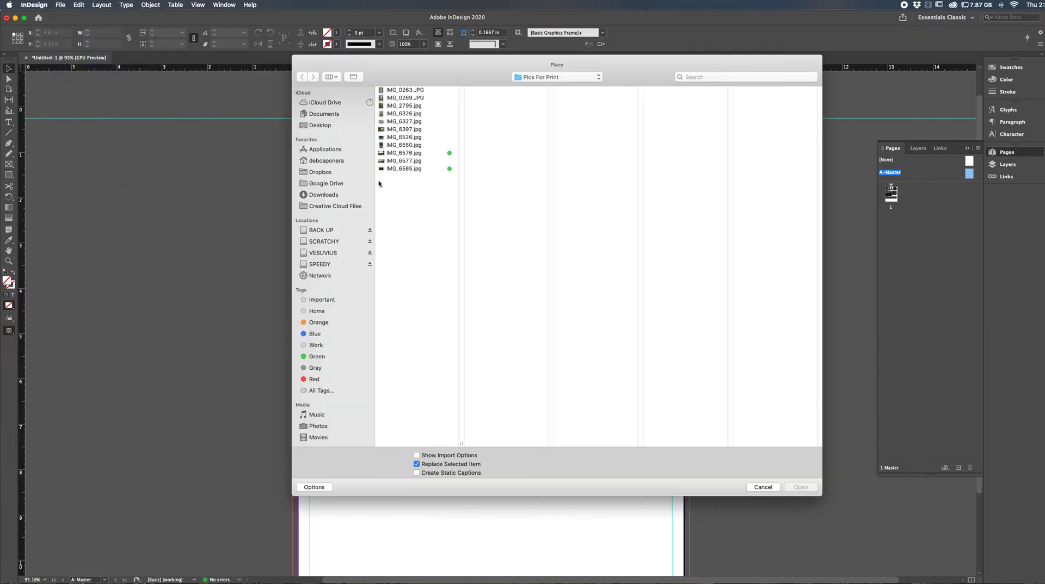
{"action": "left_click", "coordinate": [399, 90]}
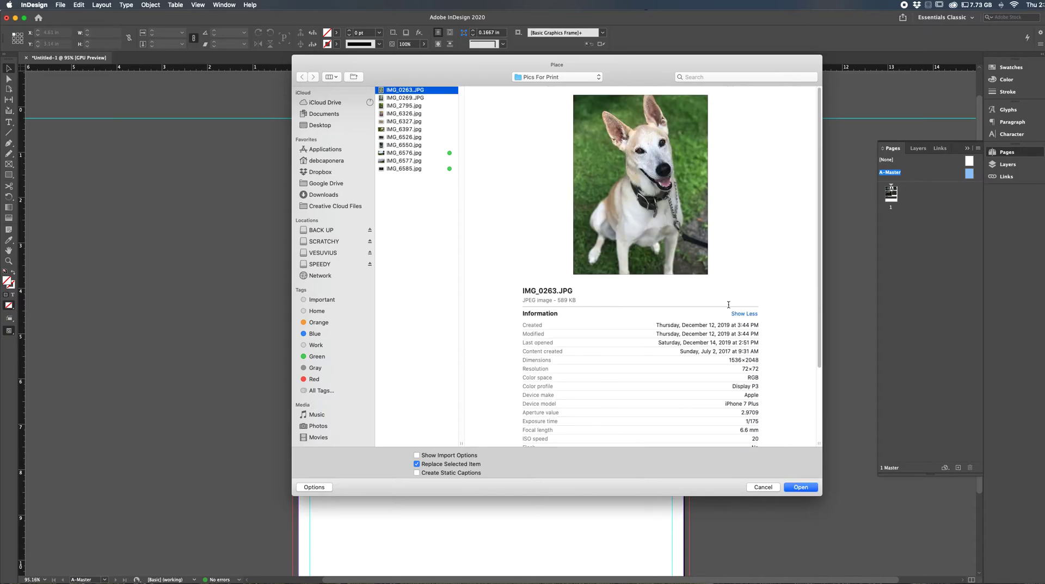
{"action": "left_click", "coordinate": [796, 488]}
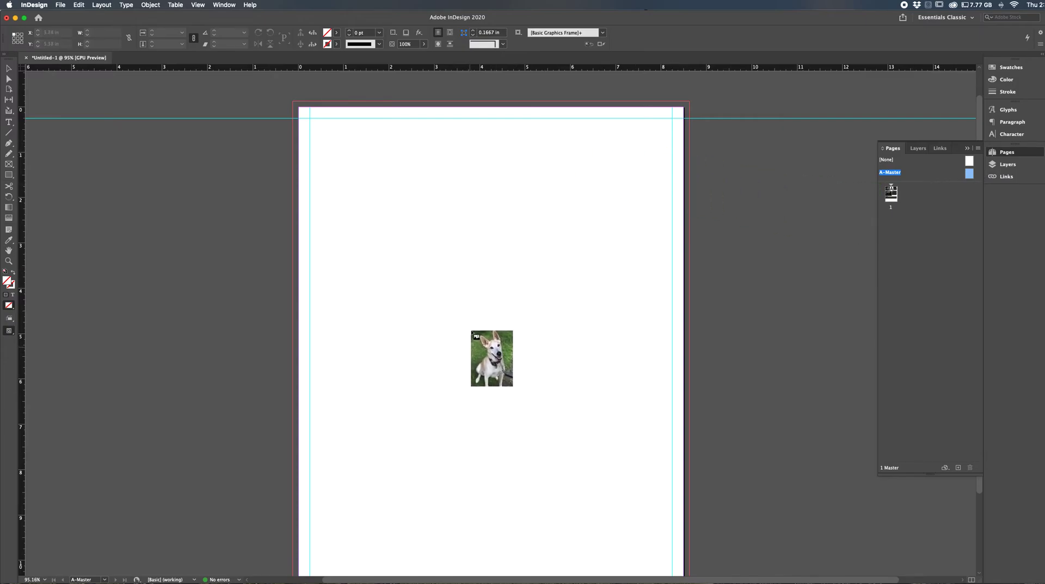
{"action": "left_click_drag", "start_coordinate": [452, 118], "coordinate": [511, 210]}
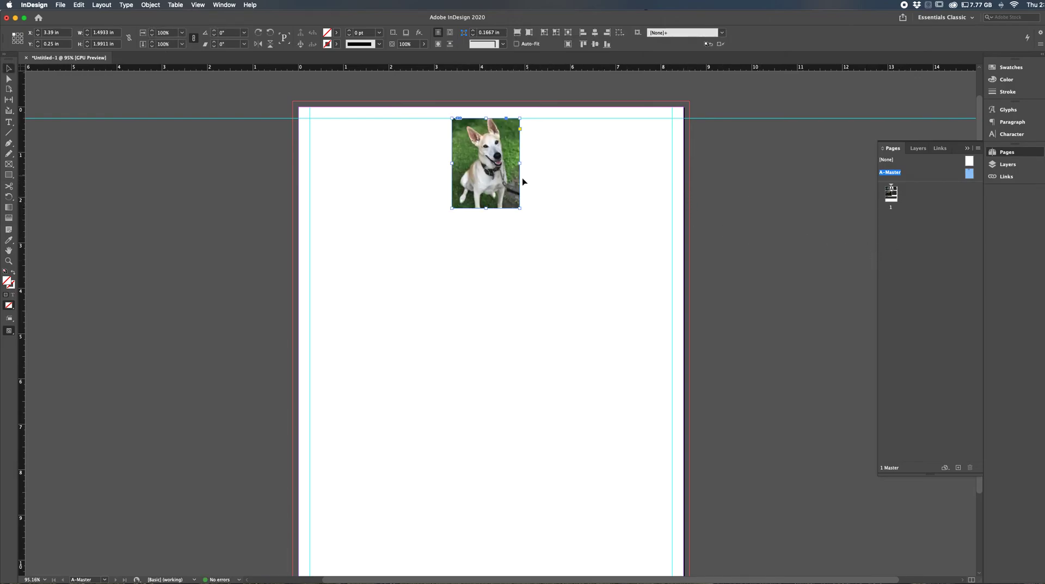
{"action": "left_click", "coordinate": [740, 159]}
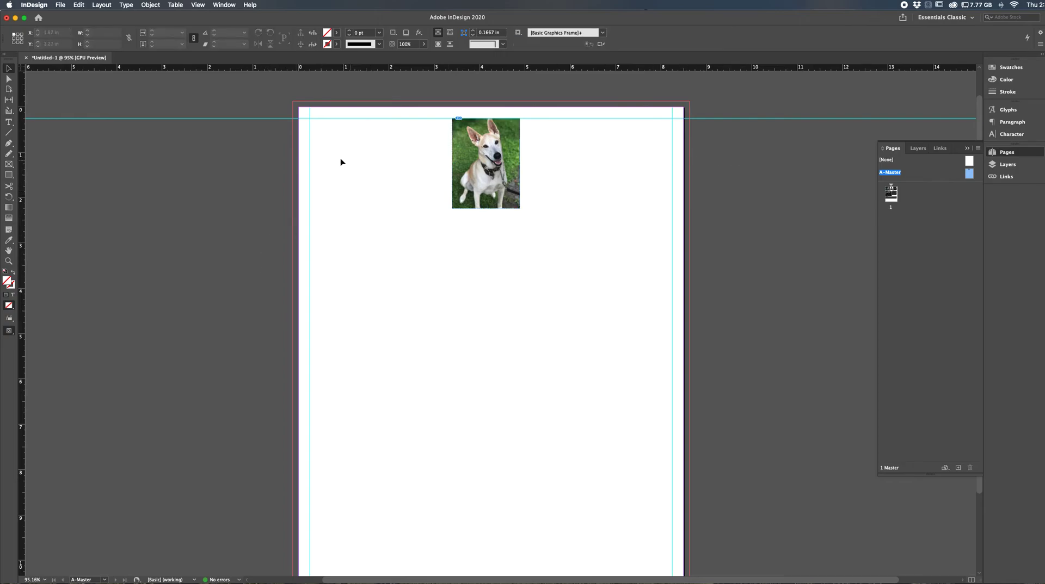
On page 1, shift both photos and all text frames down together to Y 2.3333 in, below the dog photo
{"action": "double_click", "coordinate": [891, 193]}
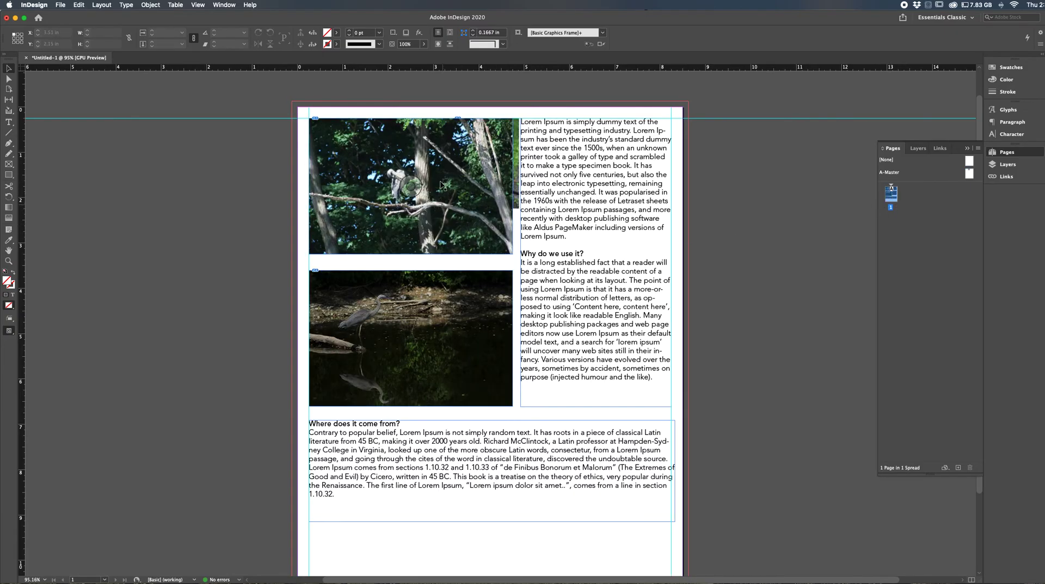
{"action": "scroll", "coordinate": [737, 254], "scroll_direction": "down", "scroll_amount": 3}
{"action": "scroll", "coordinate": [753, 235], "scroll_direction": "up", "scroll_amount": 2}
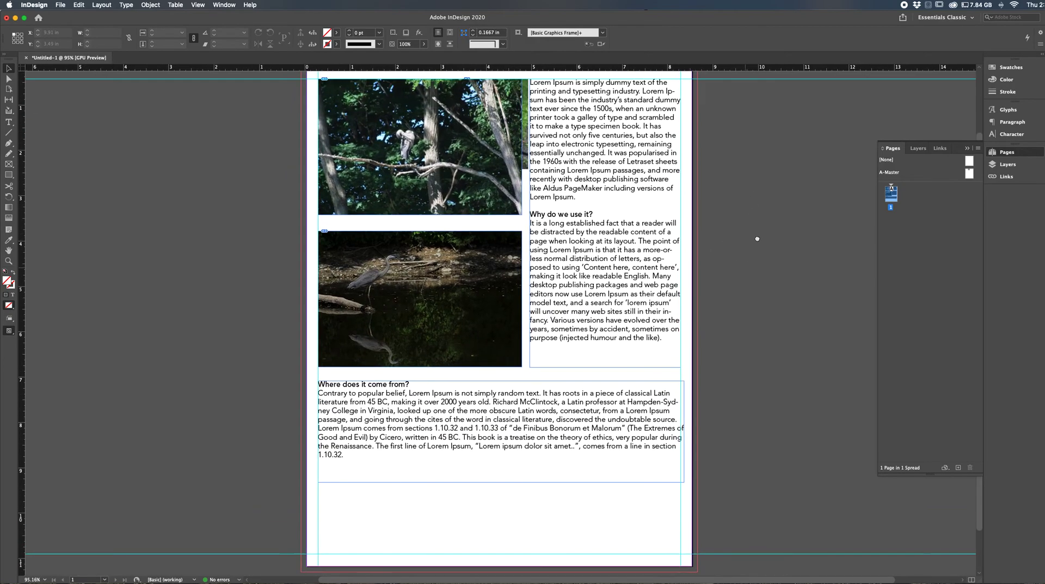
{"action": "left_click_drag", "start_coordinate": [431, 87], "coordinate": [588, 463]}
{"action": "key", "text": "shift+Down"}
{"action": "key", "text": "shift+Down"}
{"action": "key", "text": "shift+Down"}
{"action": "key", "text": "shift+Down"}
{"action": "key", "text": "shift+Down"}
{"action": "key", "text": "shift+Down"}
{"action": "key", "text": "shift+Down"}
{"action": "key", "text": "shift+Down"}
{"action": "key", "text": "shift+Down"}
{"action": "key", "text": "shift+Down"}
{"action": "key", "text": "shift+Down"}
{"action": "key", "text": "shift+Down"}
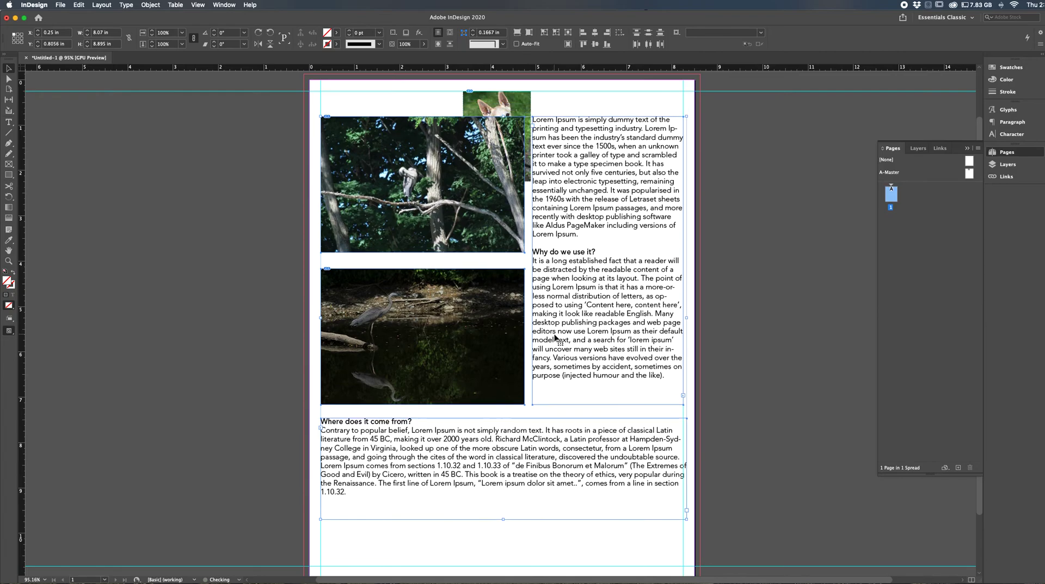
{"action": "key", "text": "shift+Down"}
{"action": "key", "text": "shift+Down"}
{"action": "key", "text": "shift+Down"}
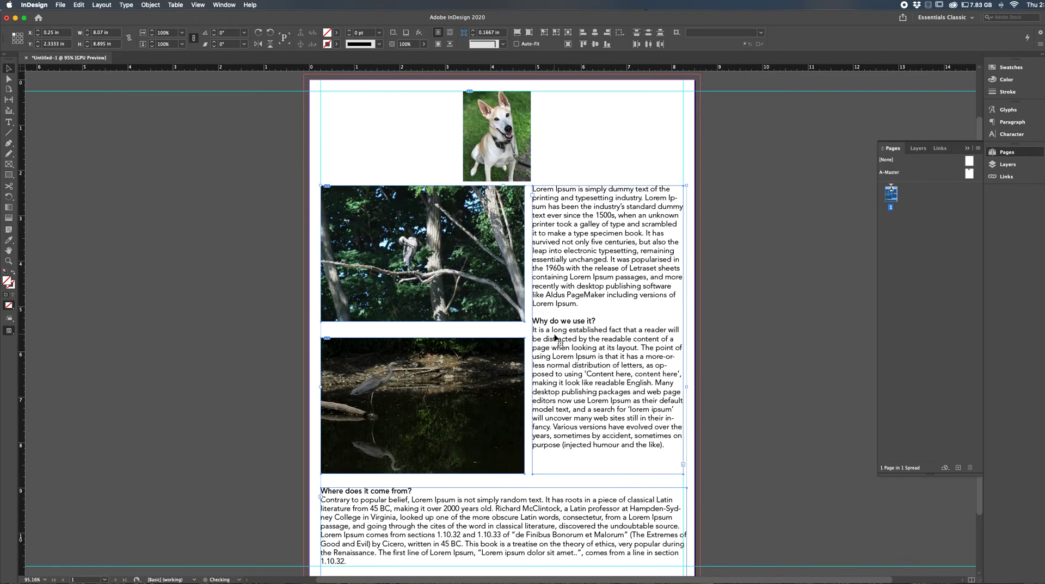
{"action": "left_click", "coordinate": [831, 180]}
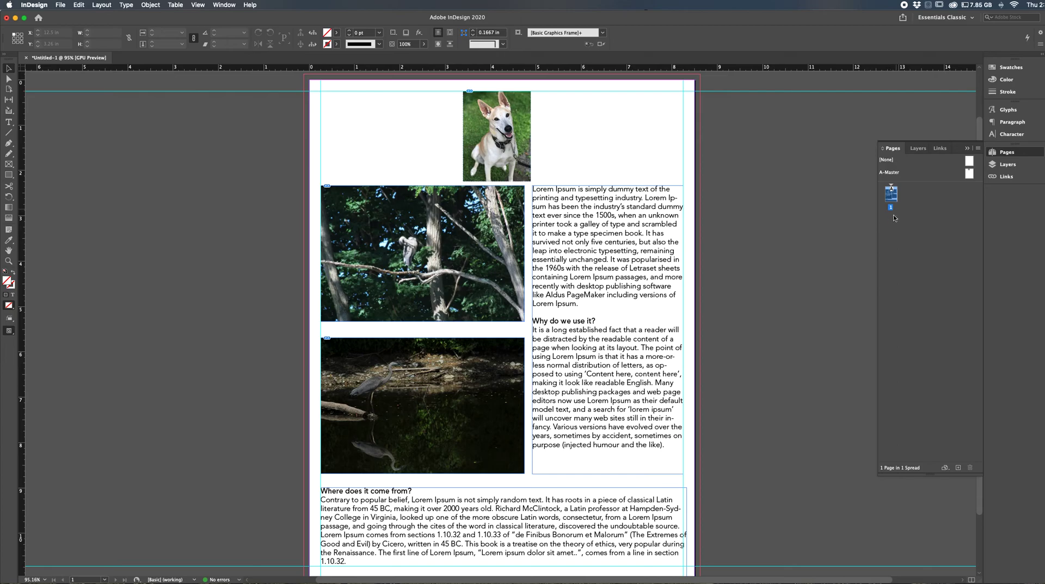
Add five new pages based on A-Master after page 1, as pages 2 through 6
{"action": "left_click", "coordinate": [969, 174]}
{"action": "left_click_drag", "start_coordinate": [965, 178], "coordinate": [897, 236]}
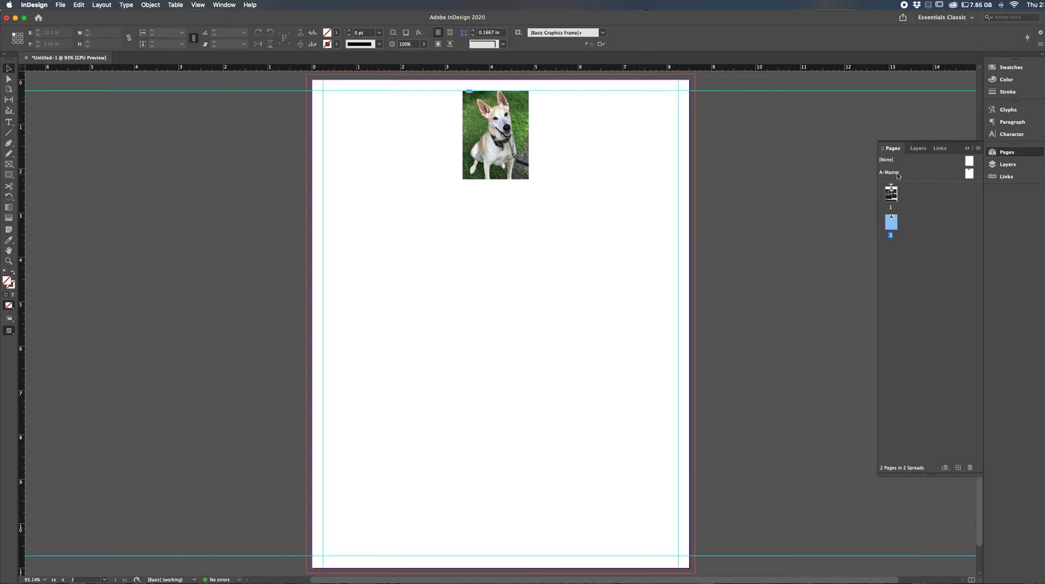
{"action": "double_click", "coordinate": [968, 175]}
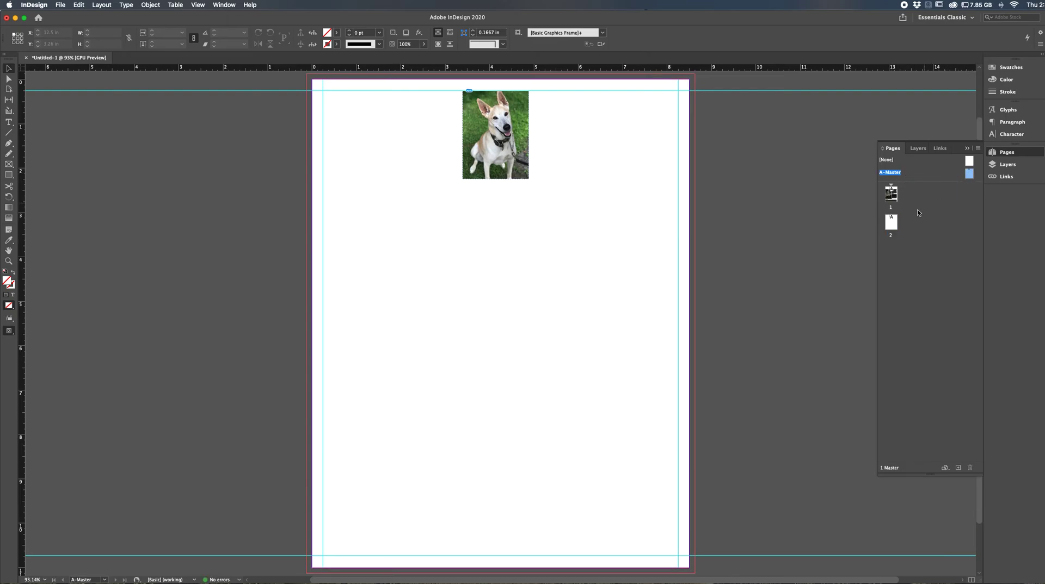
{"action": "left_click_drag", "start_coordinate": [970, 175], "coordinate": [890, 256]}
{"action": "left_click_drag", "start_coordinate": [964, 187], "coordinate": [893, 306]}
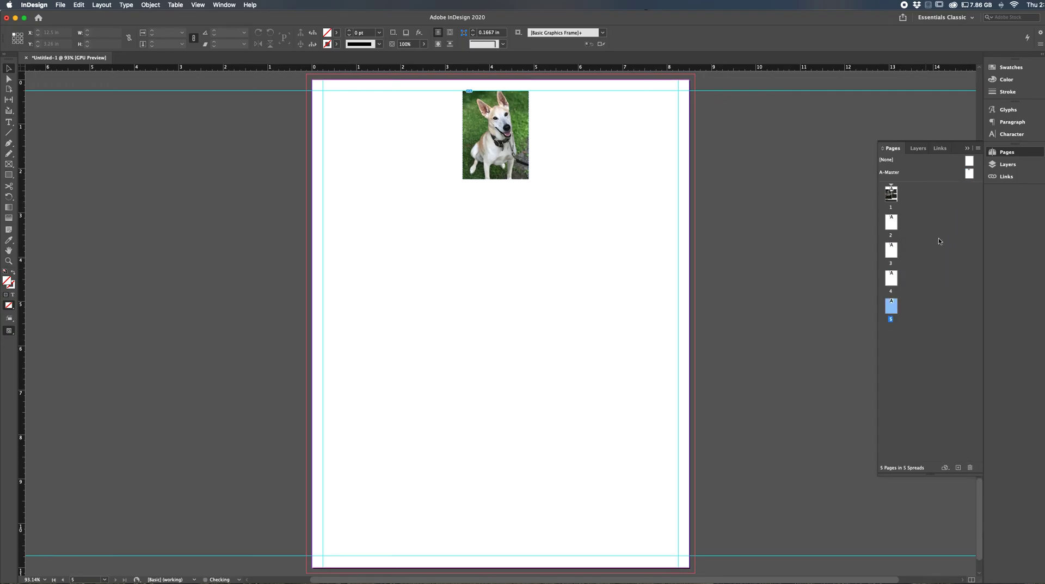
{"action": "left_click_drag", "start_coordinate": [970, 176], "coordinate": [888, 333]}
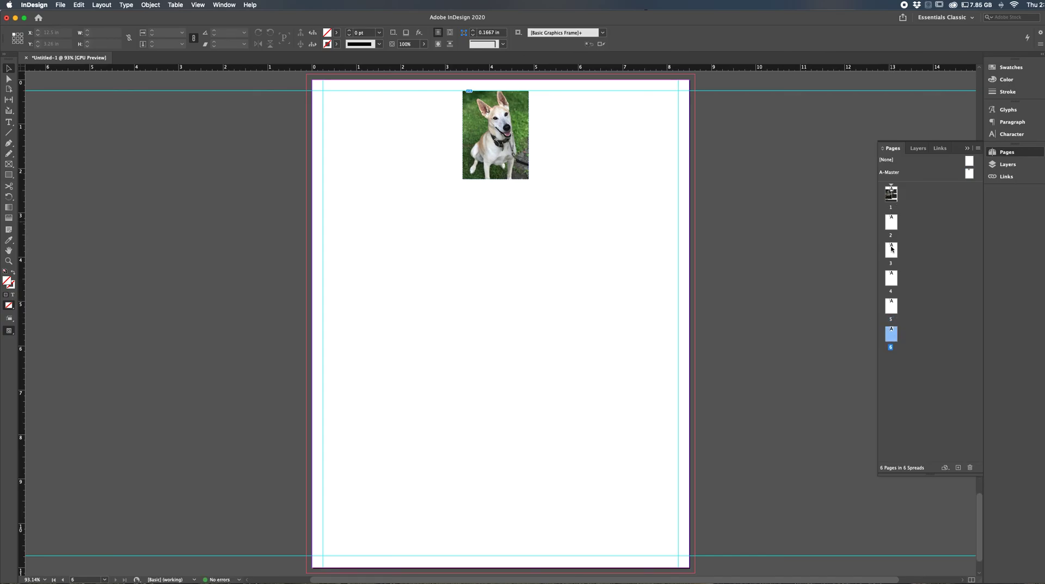
Try selecting the master's dog photo on page 1, and open page 2 to view the same master content
{"action": "double_click", "coordinate": [892, 193]}
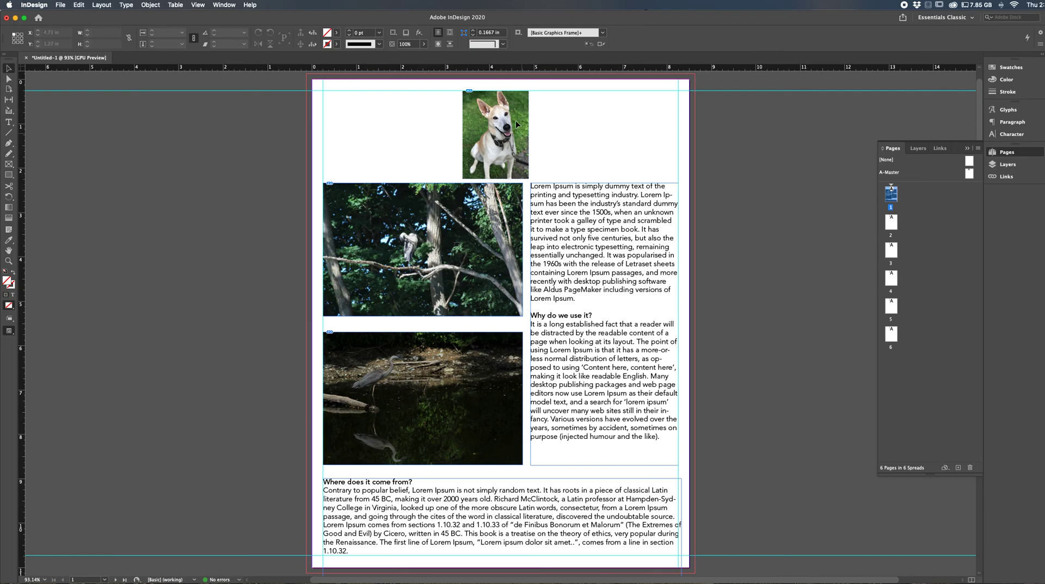
{"action": "left_click_drag", "start_coordinate": [587, 119], "coordinate": [490, 133]}
{"action": "left_click_drag", "start_coordinate": [602, 94], "coordinate": [490, 112]}
{"action": "left_click_drag", "start_coordinate": [515, 88], "coordinate": [471, 117]}
{"action": "double_click", "coordinate": [893, 224]}
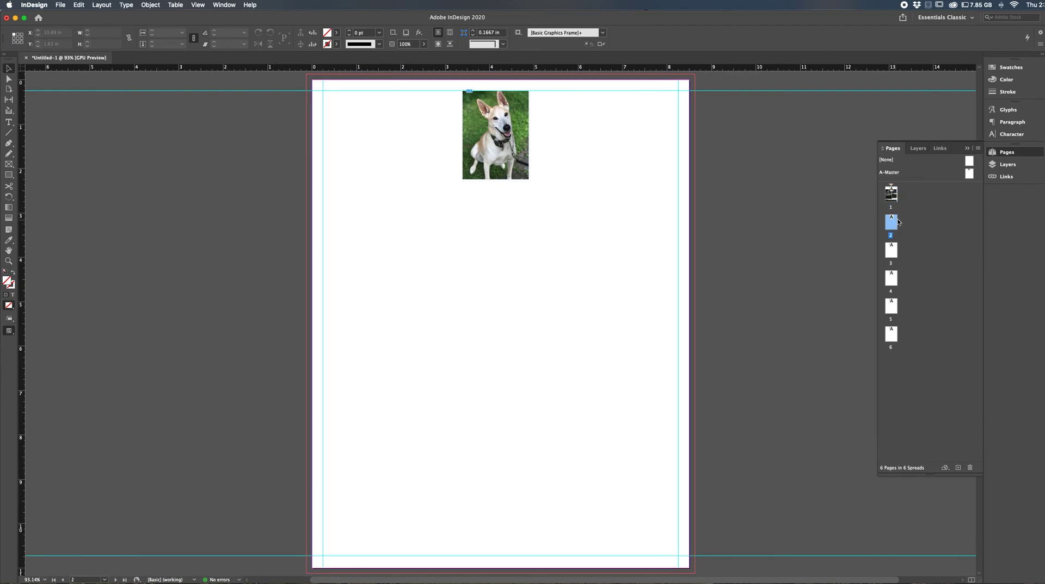